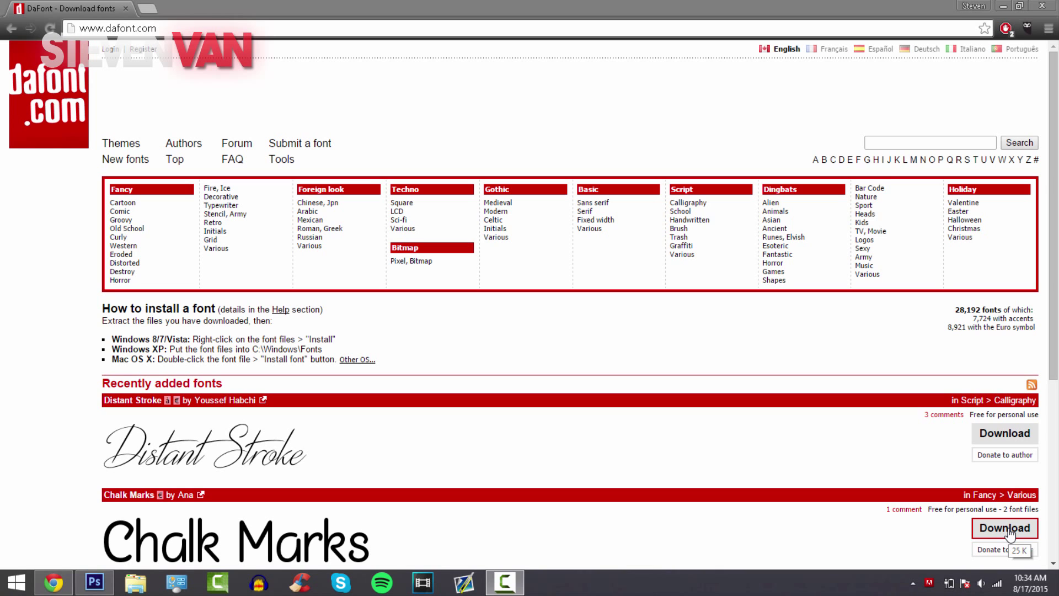
pyautogui.scroll(-5, 1026, 525)
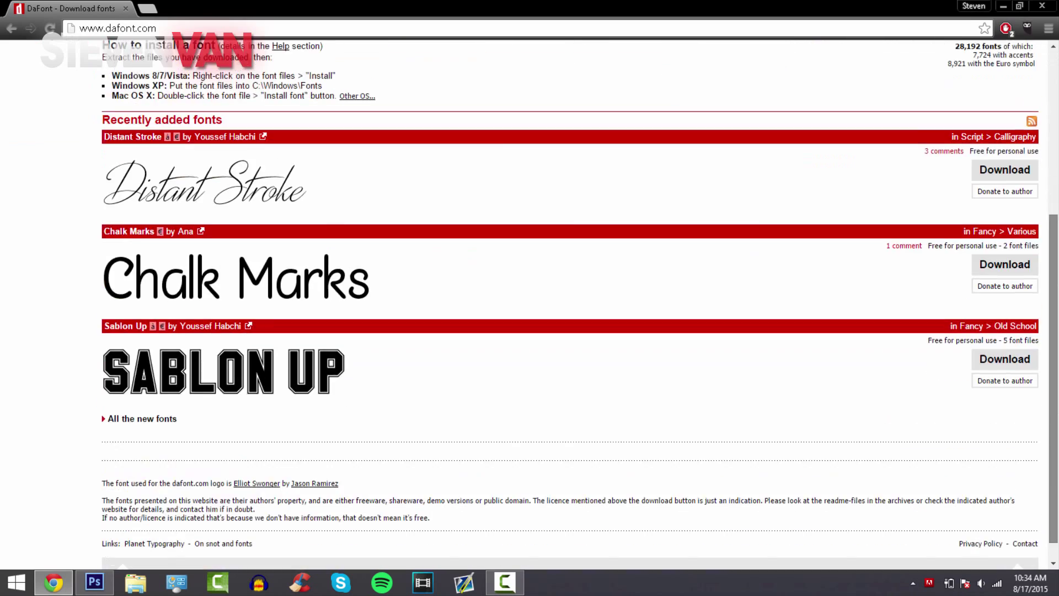
pyautogui.scroll(3, 906, 356)
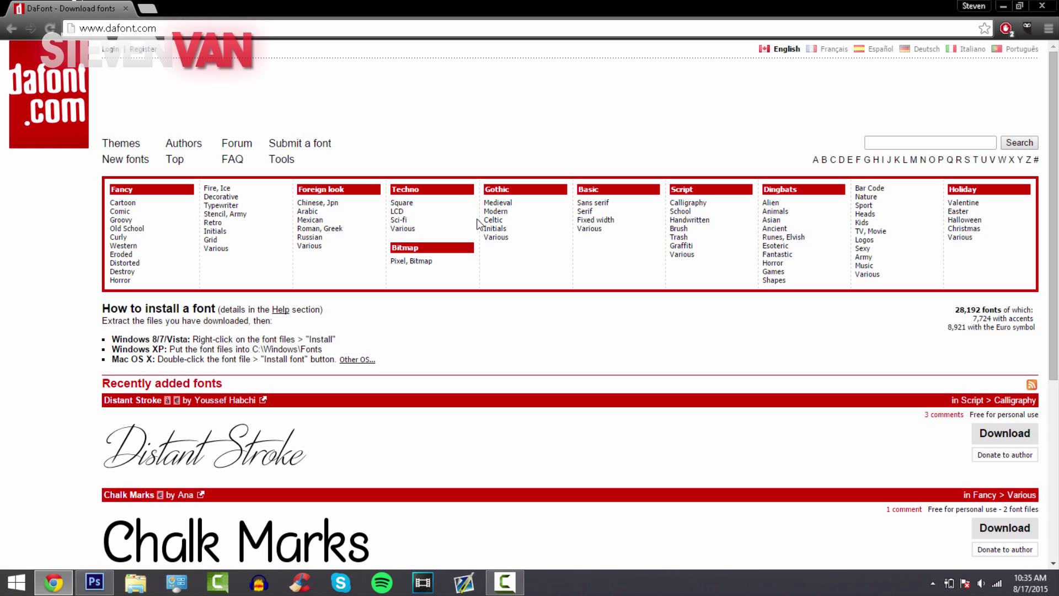
pyautogui.scroll(-2, 827, 249)
pyautogui.scroll(-1, 818, 232)
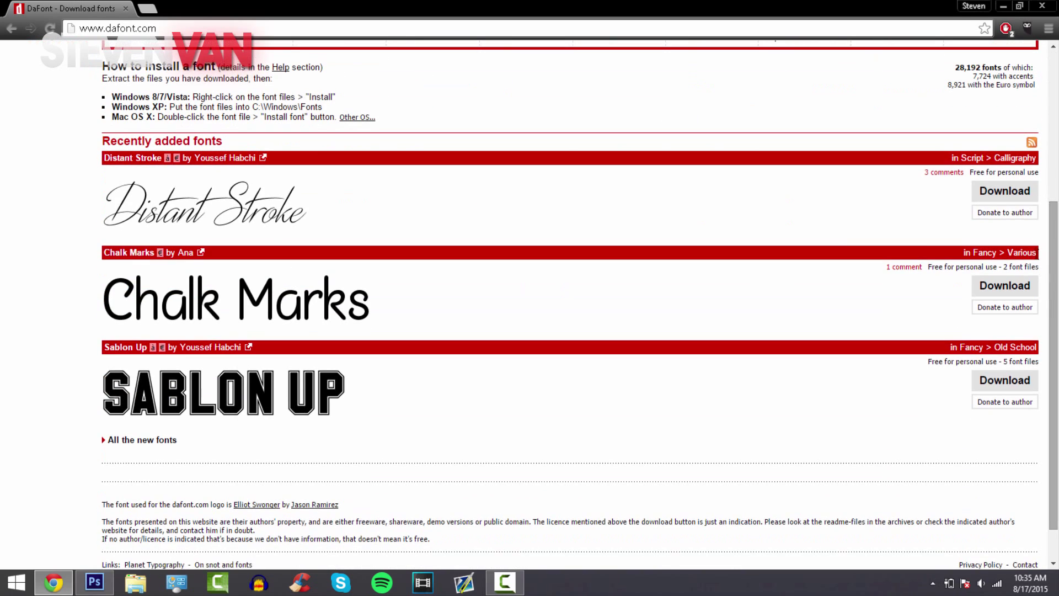
pyautogui.scroll(3, 1057, 318)
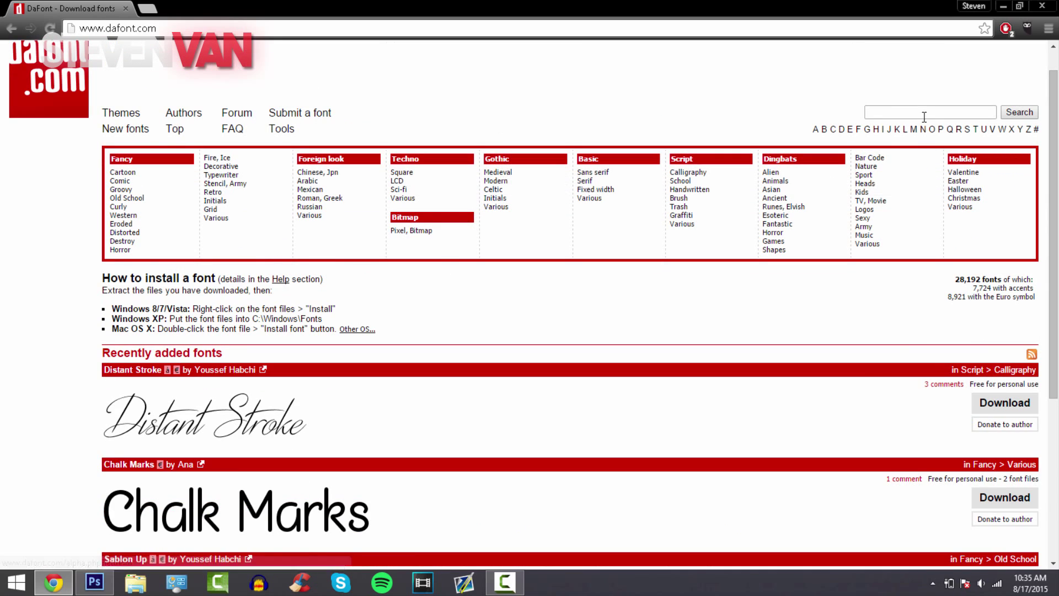
pyautogui.scroll(-1, 951, 132)
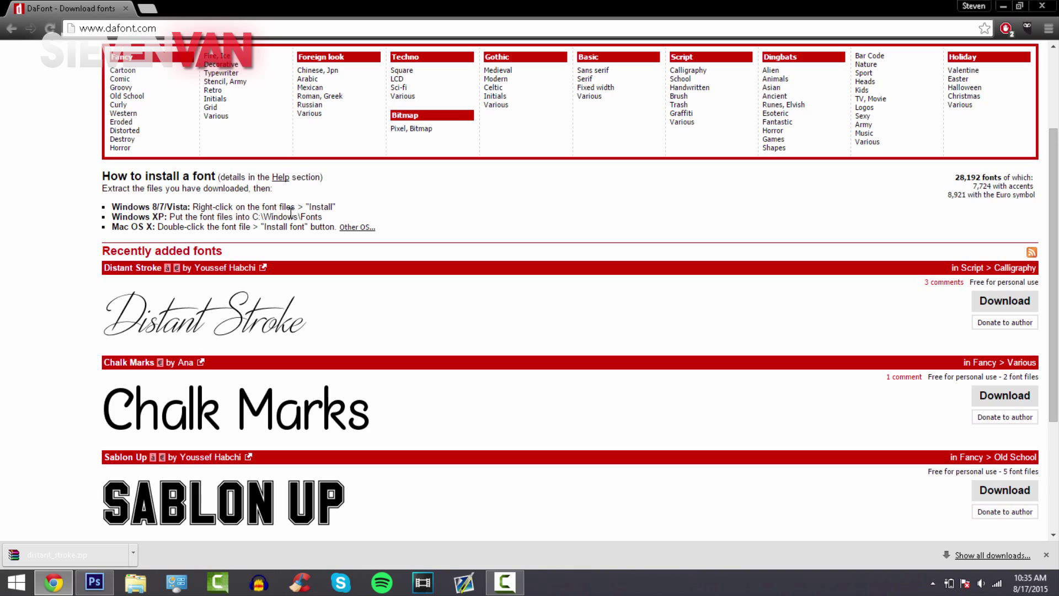
# Step: Open distant_stroke.zip in WinRAR and preview the Distant_Stroke.otf font file
pyautogui.click(33, 555)
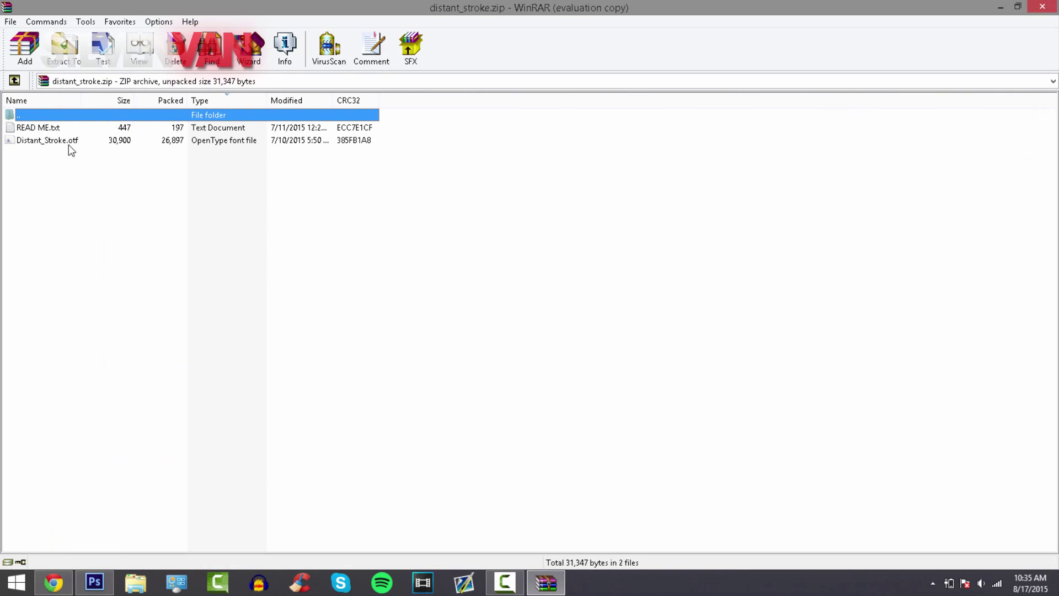
pyautogui.click(637, 231)
pyautogui.rightClick(205, 145)
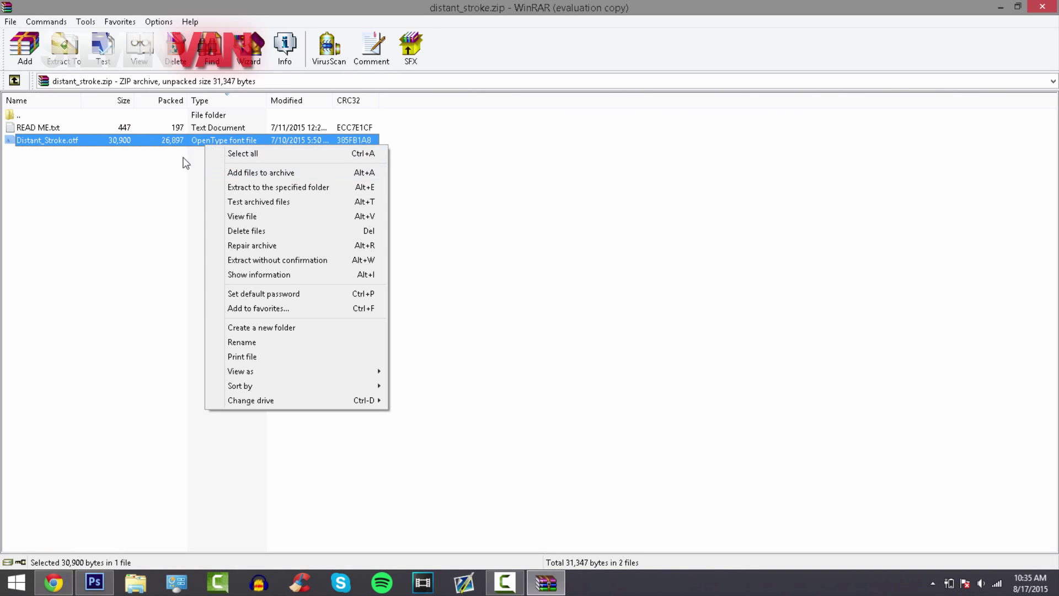
pyautogui.click(165, 135)
# Step: Install the Distant Stroke font, then create a new 1920×1080 transparent Photoshop document
pyautogui.doubleClick(164, 136)
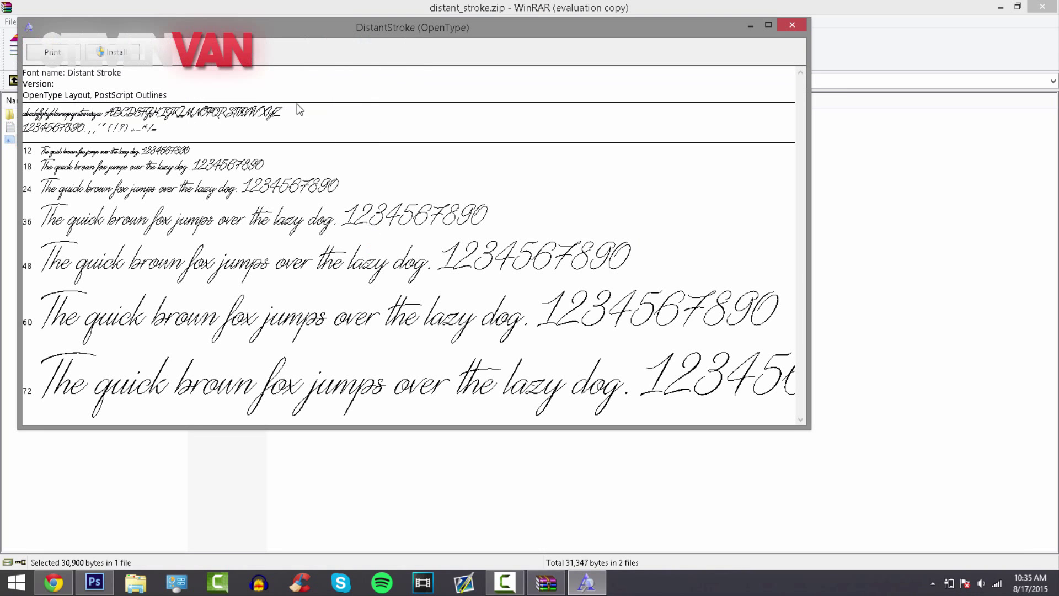
pyautogui.click(114, 54)
pyautogui.click(93, 583)
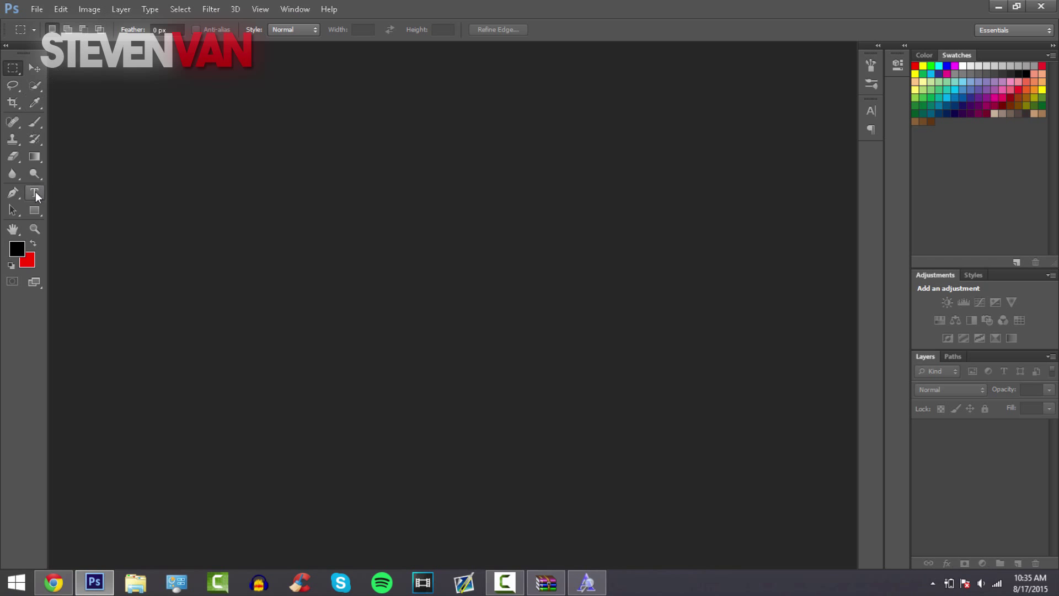
pyautogui.click(36, 9)
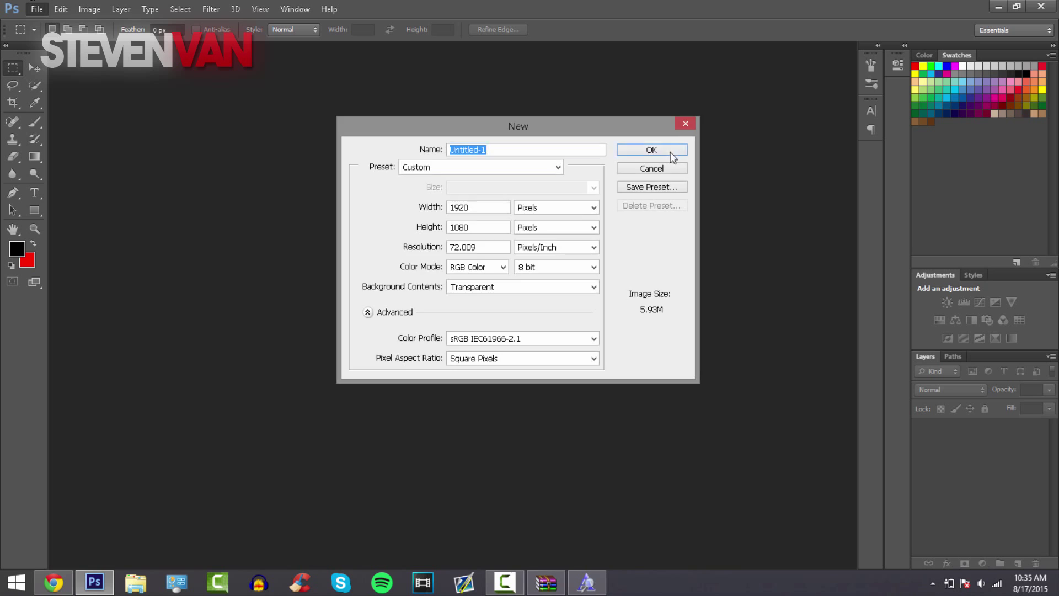
pyautogui.click(671, 157)
# Step: Add an 'S' text layer on the canvas and set its font to Distant Stroke
pyautogui.click(35, 193)
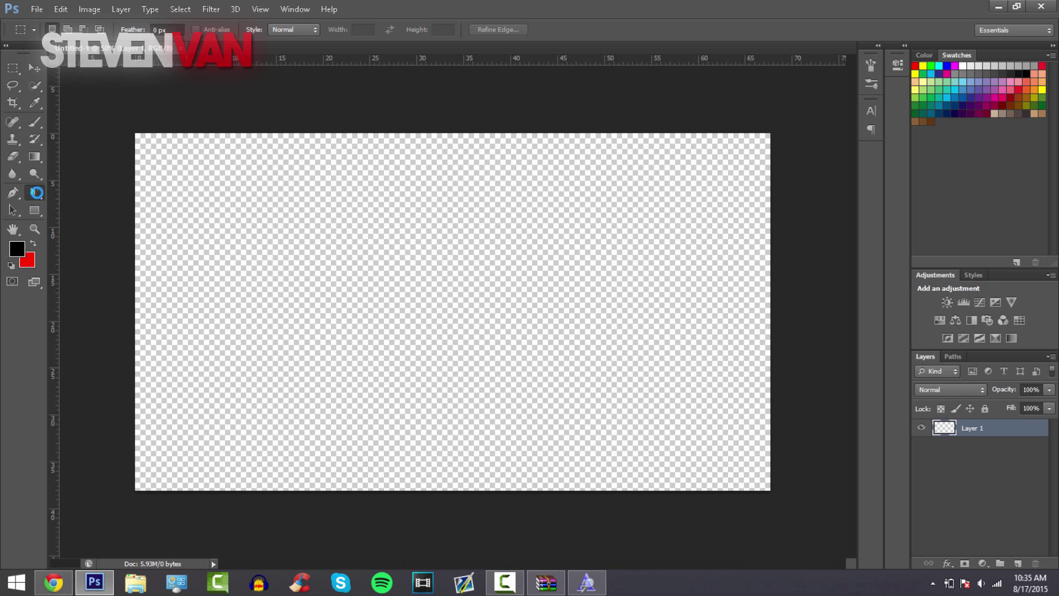
pyautogui.click(301, 287)
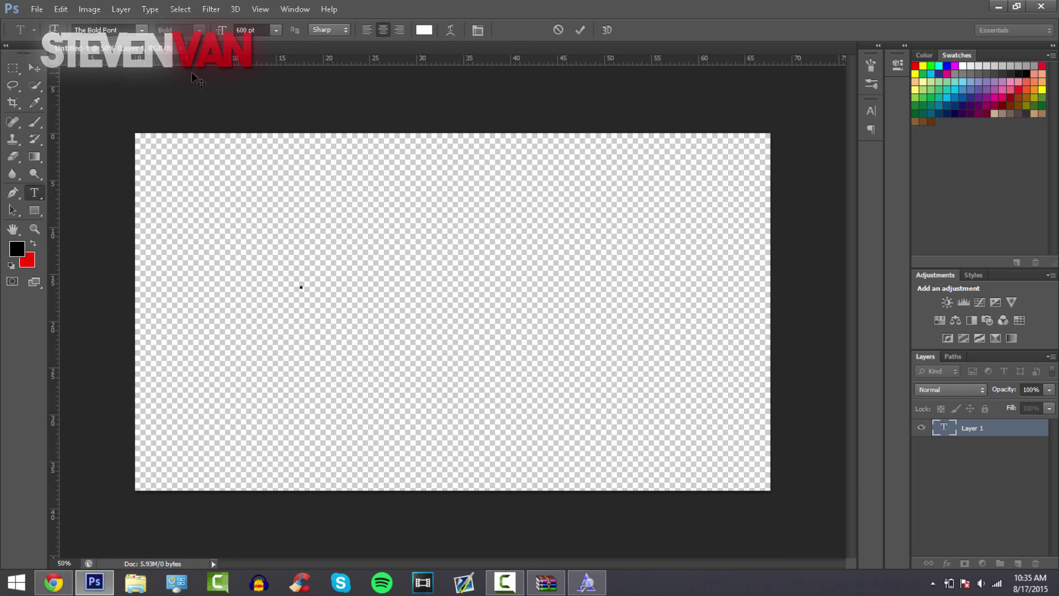
pyautogui.write('S')
pyautogui.hotkey('ctrl', 'a')
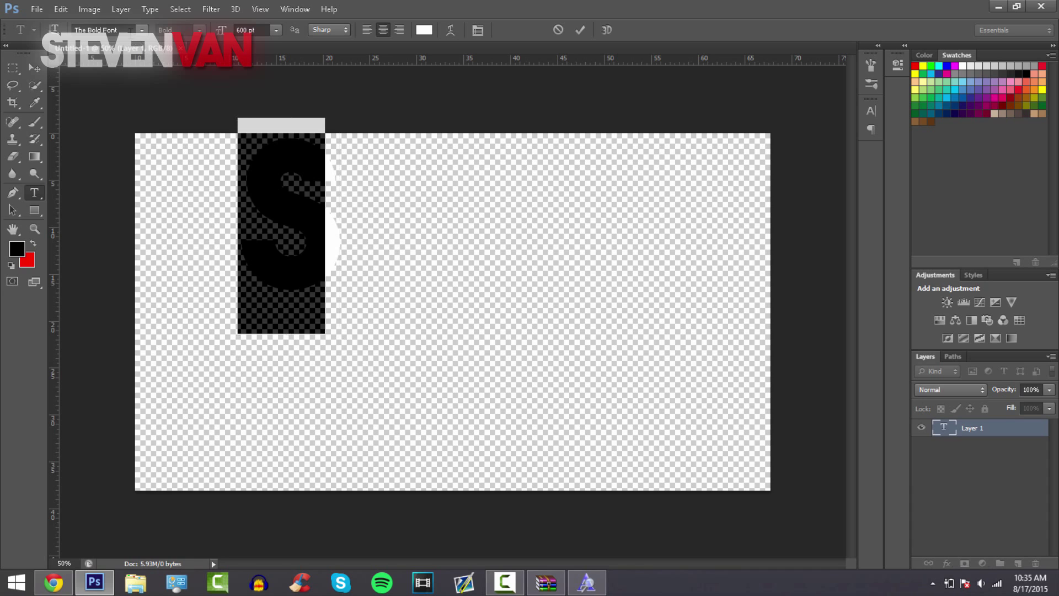
pyautogui.click(131, 29)
pyautogui.press('Tab')
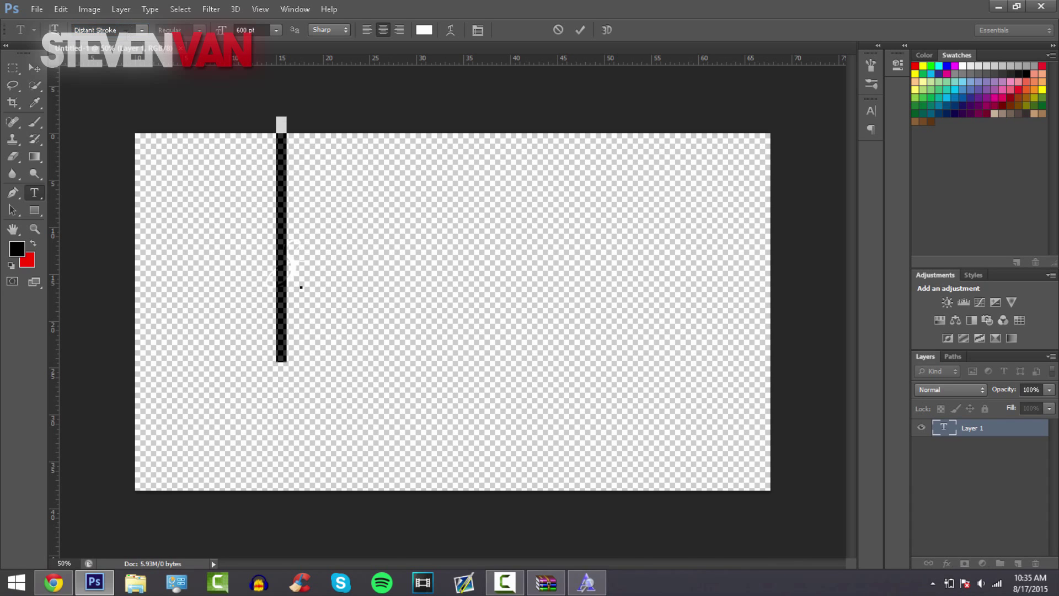
pyautogui.press('Tab')
pyautogui.hotkey('alt', 'Tab')
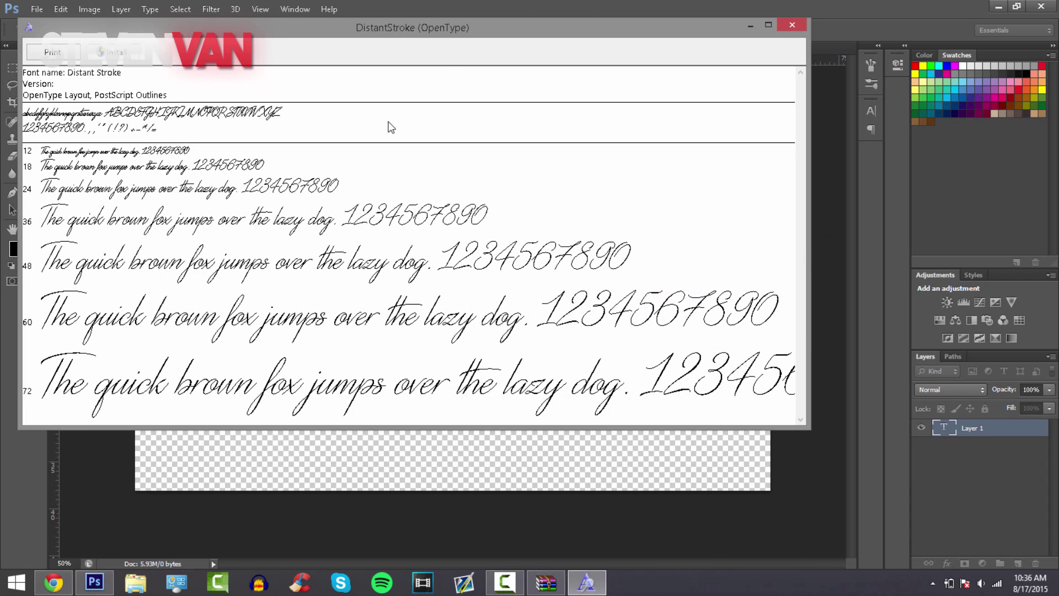